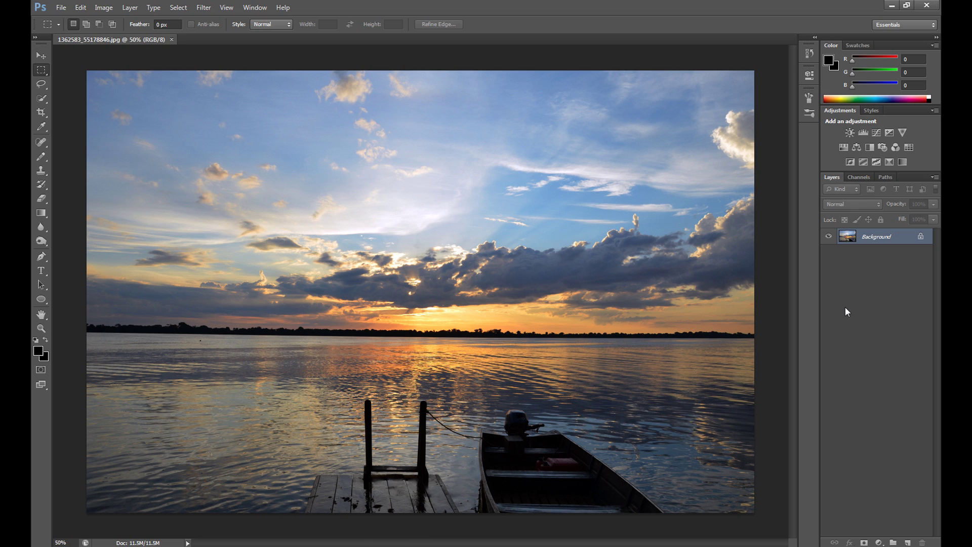
Duplicate the Background layer to create a Background copy layer.
{"action": "right_click", "coordinate": [869, 240]}
{"action": "left_click", "coordinate": [876, 265]}
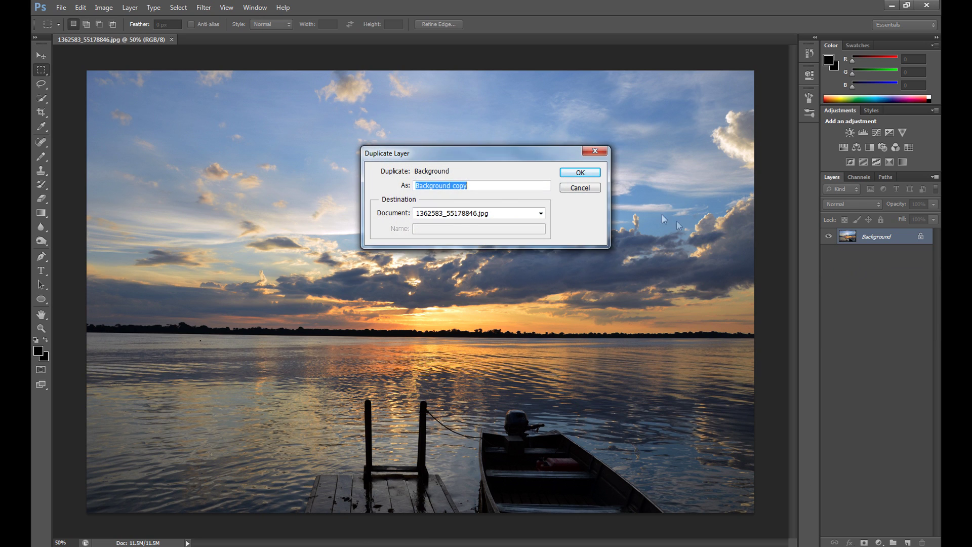
{"action": "left_click", "coordinate": [580, 169]}
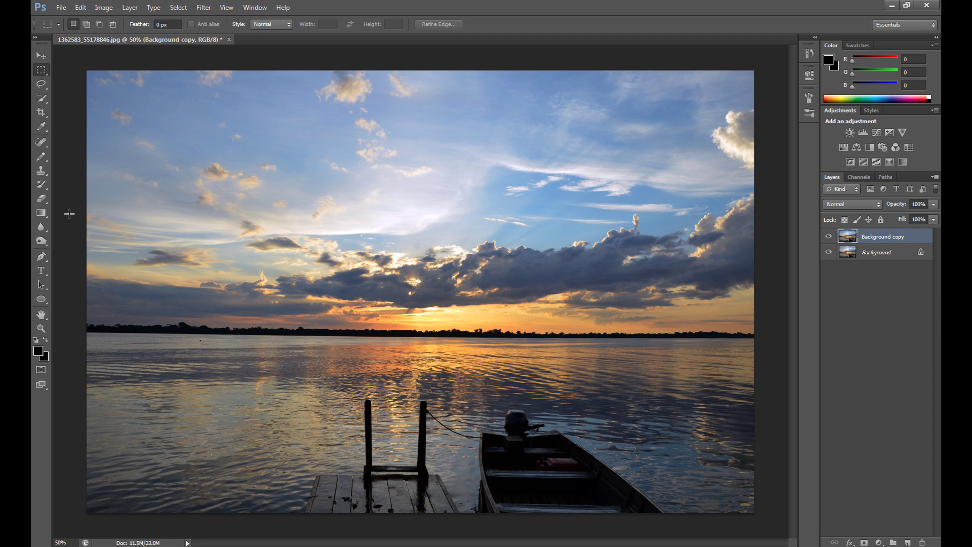
Open Image > Adjustments > Shadows/Highlights on the Background copy.
{"action": "left_click", "coordinate": [104, 8]}
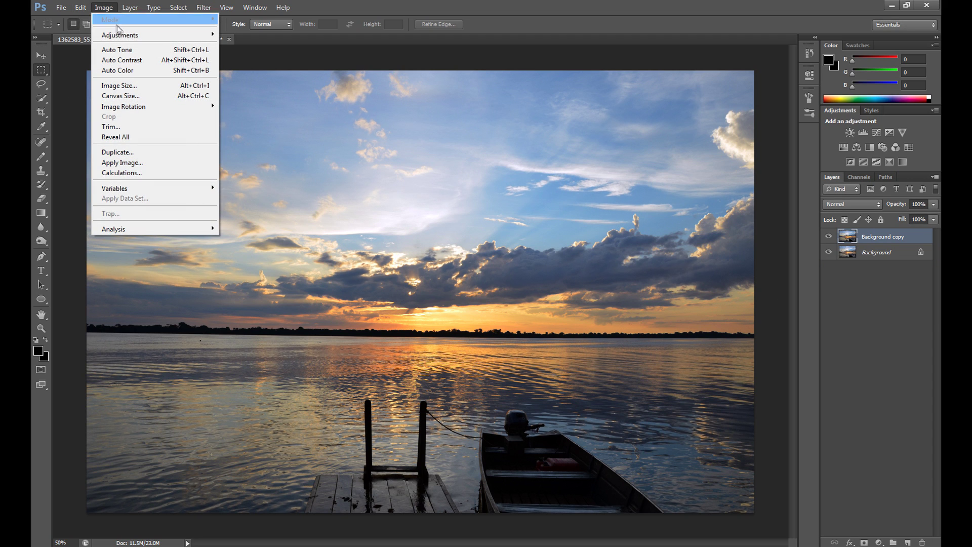
{"action": "mouse_move", "coordinate": [120, 35]}
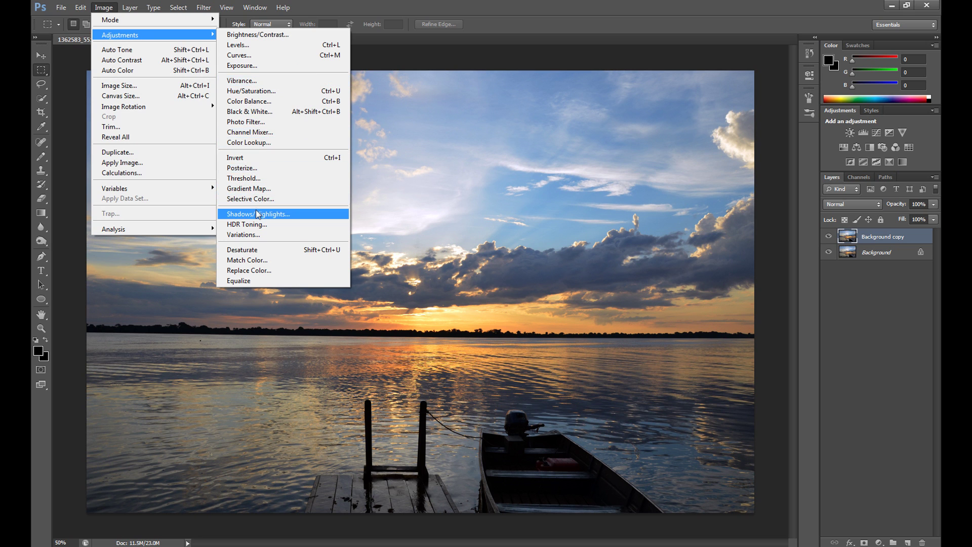
{"action": "left_click", "coordinate": [257, 215]}
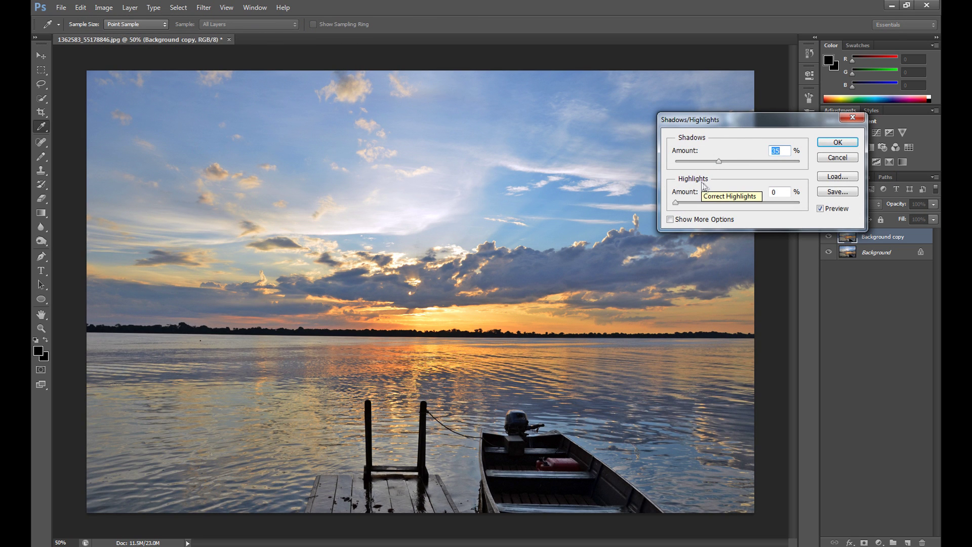
Show more options and set Shadows Amount to 10% and Radius to 50 px.
{"action": "left_click", "coordinate": [680, 222]}
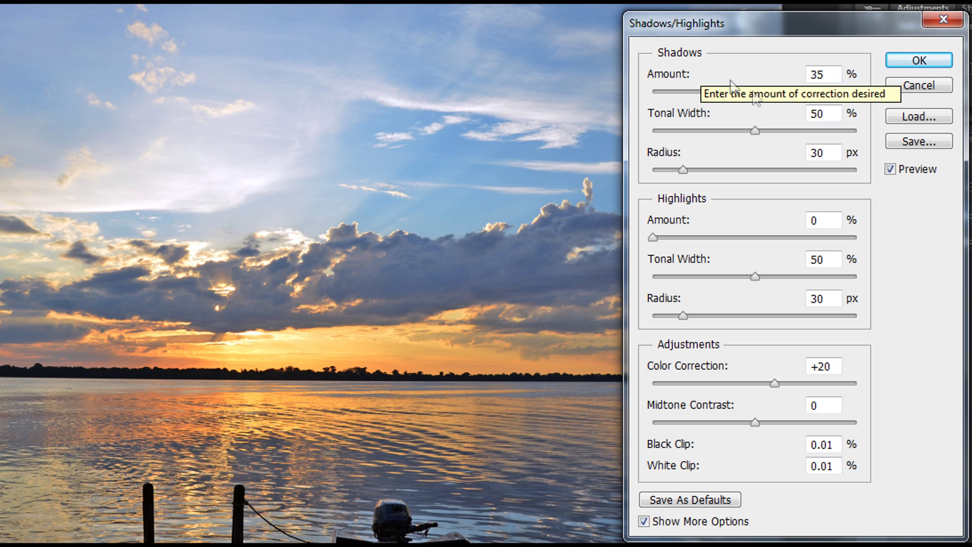
{"action": "left_click_drag", "start_coordinate": [832, 79], "coordinate": [804, 82]}
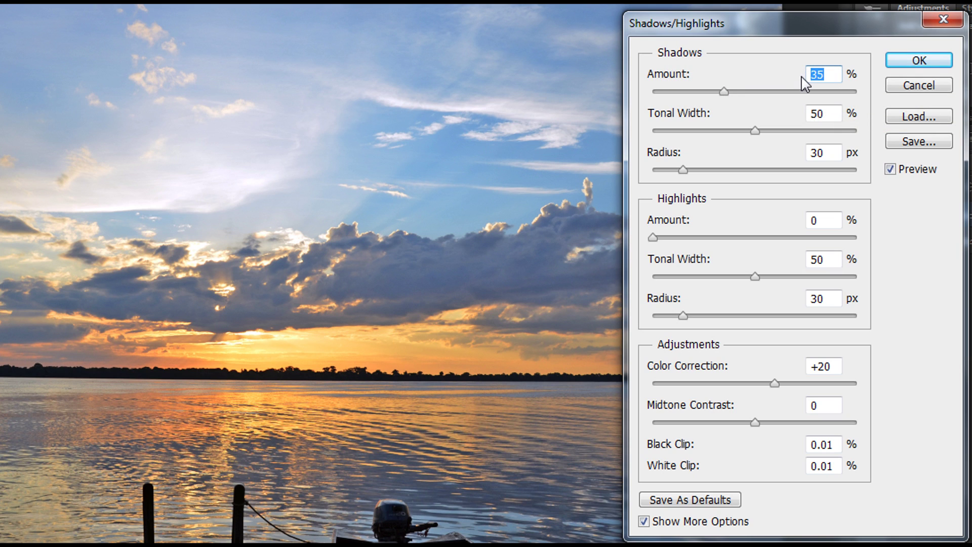
{"action": "type", "text": "10"}
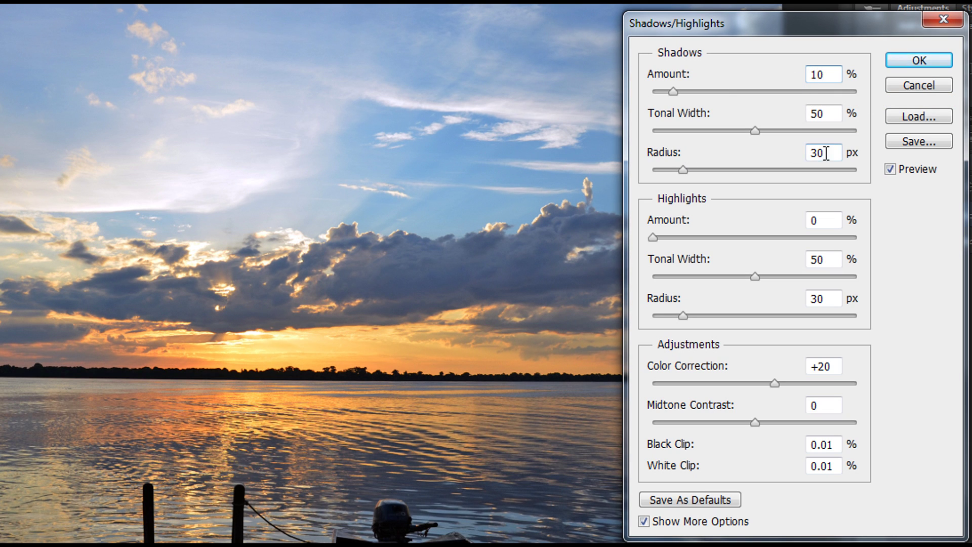
{"action": "left_click_drag", "start_coordinate": [822, 154], "coordinate": [805, 159]}
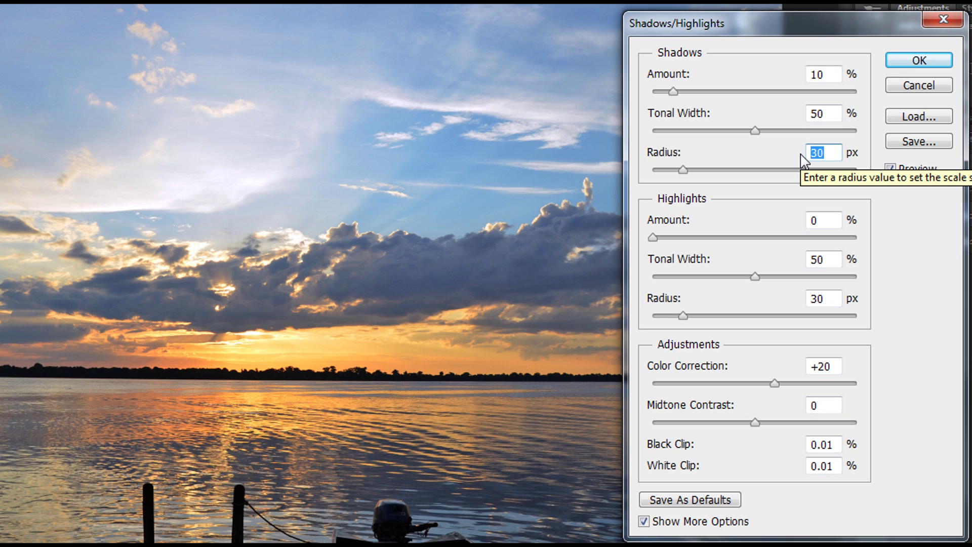
{"action": "type", "text": "50"}
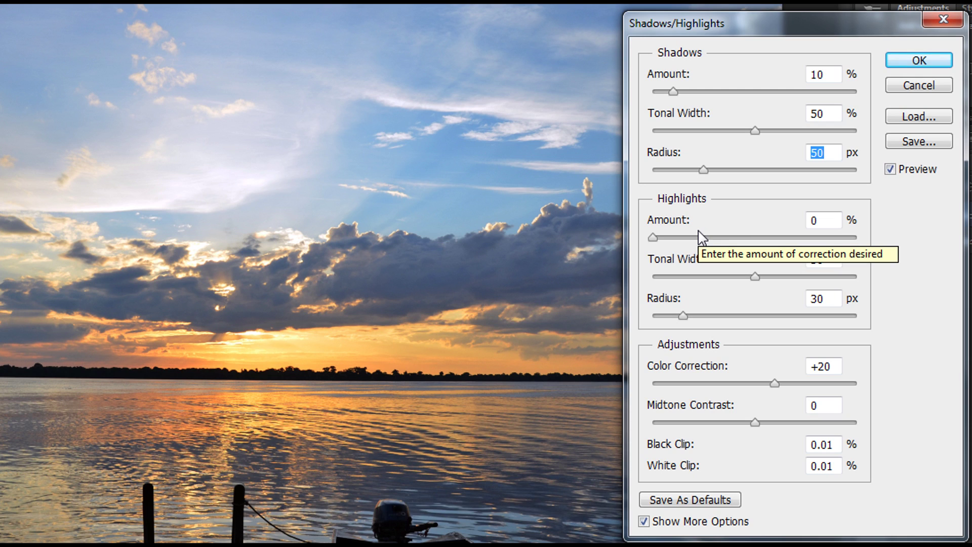
Enter Highlights Amount 10% and Highlights Radius 100 px.
{"action": "left_click_drag", "start_coordinate": [817, 221], "coordinate": [799, 230]}
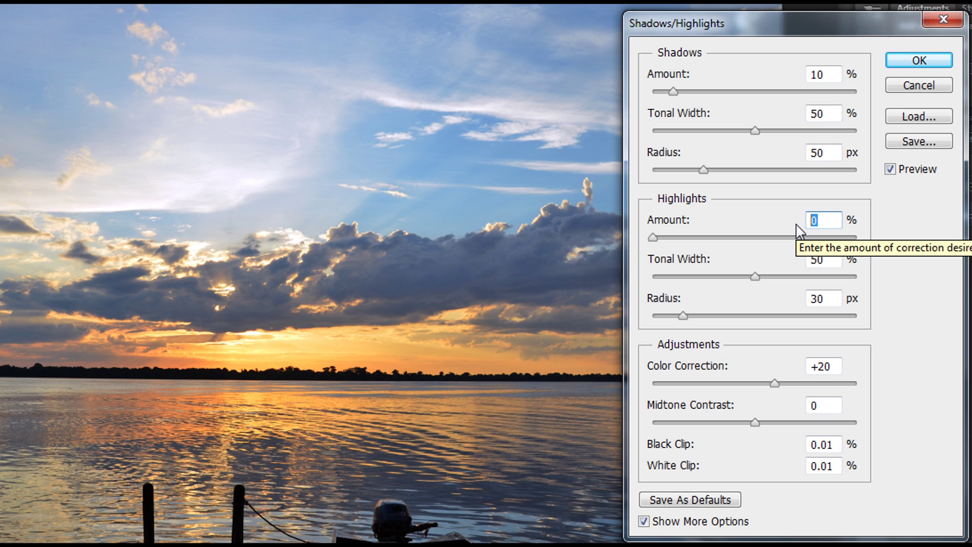
{"action": "type", "text": "15"}
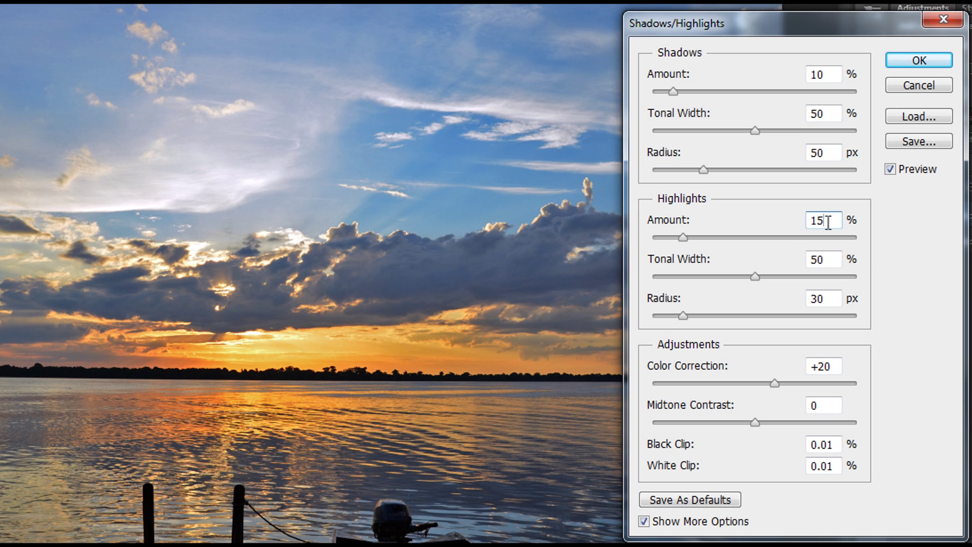
{"action": "key", "text": "BackSpace"}
{"action": "type", "text": "0"}
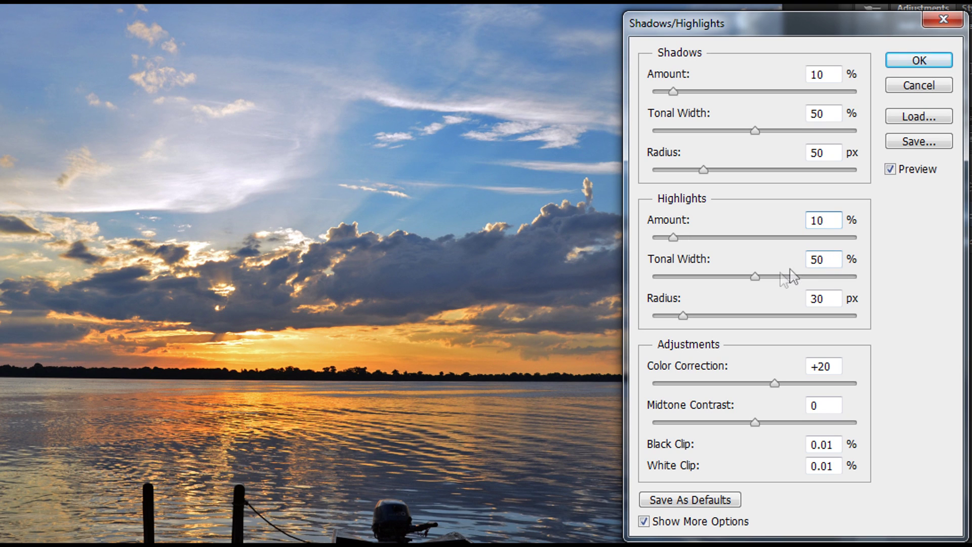
{"action": "double_click", "coordinate": [819, 299]}
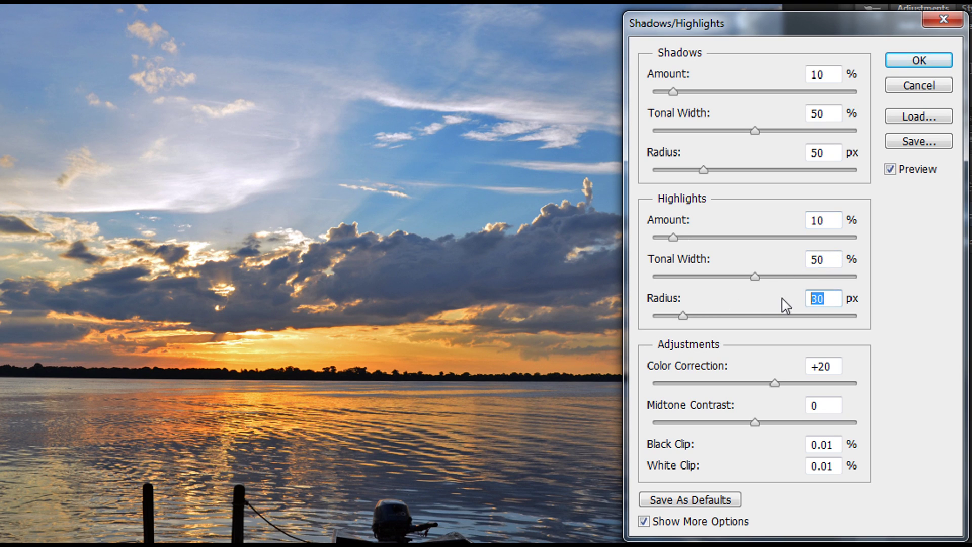
{"action": "type", "text": "100"}
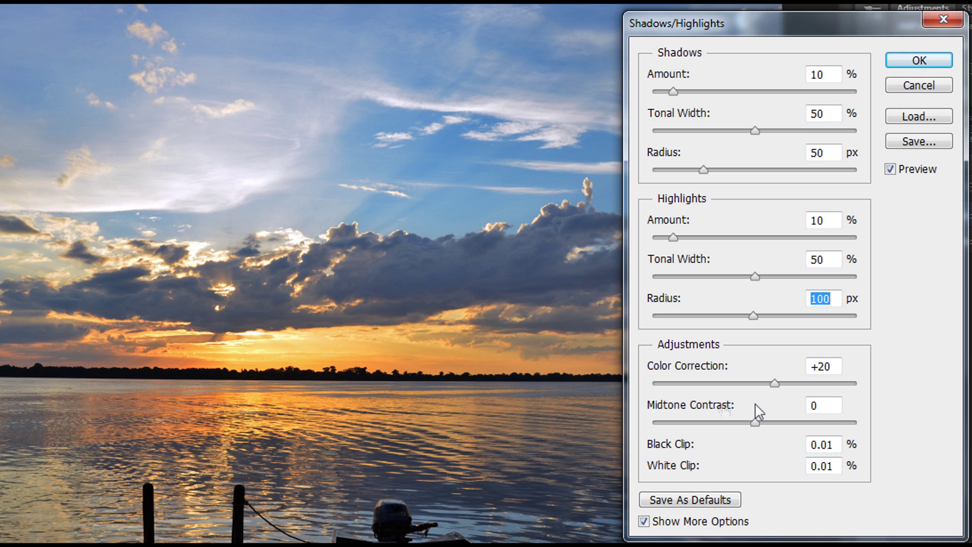
Set Midtone Contrast to +30 and apply the Shadows/Highlights dialog.
{"action": "left_click", "coordinate": [807, 408]}
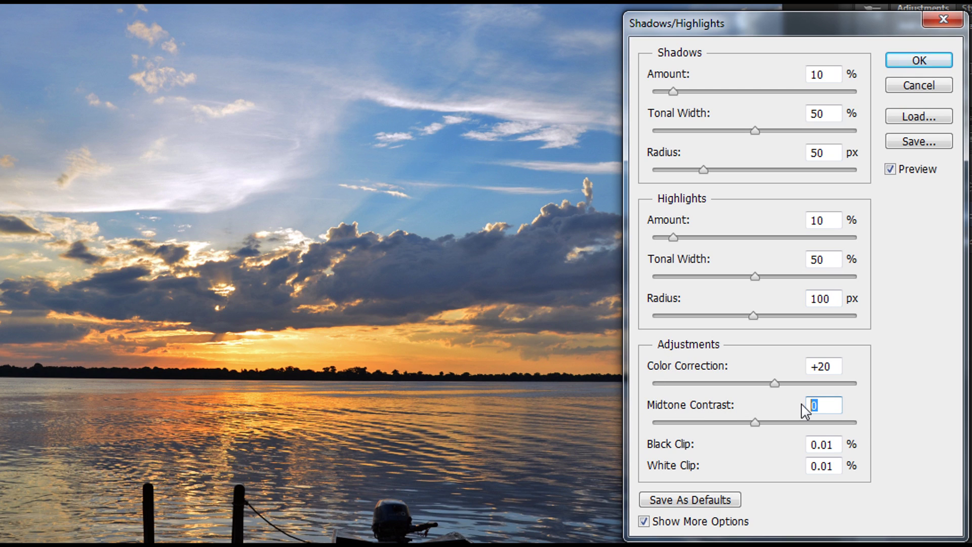
{"action": "type", "text": "+30"}
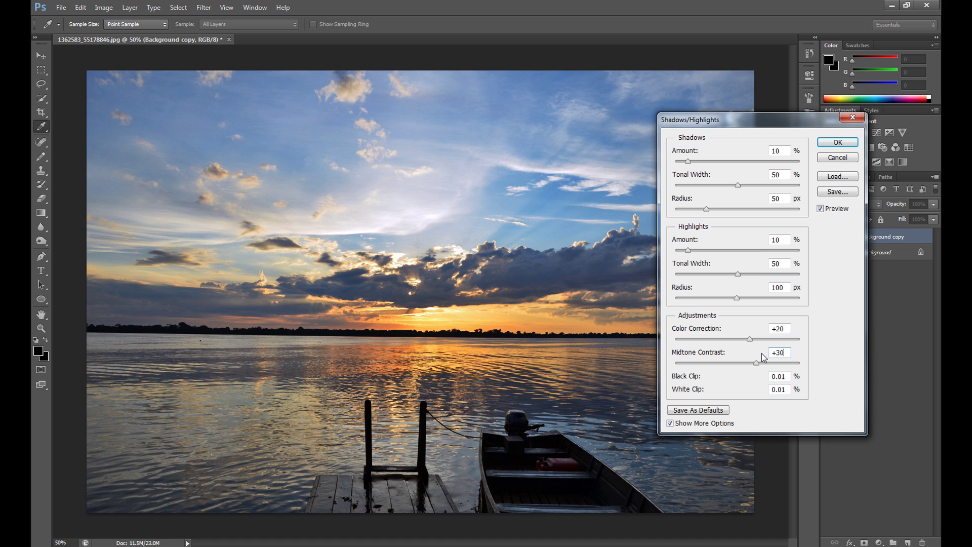
{"action": "left_click", "coordinate": [838, 142]}
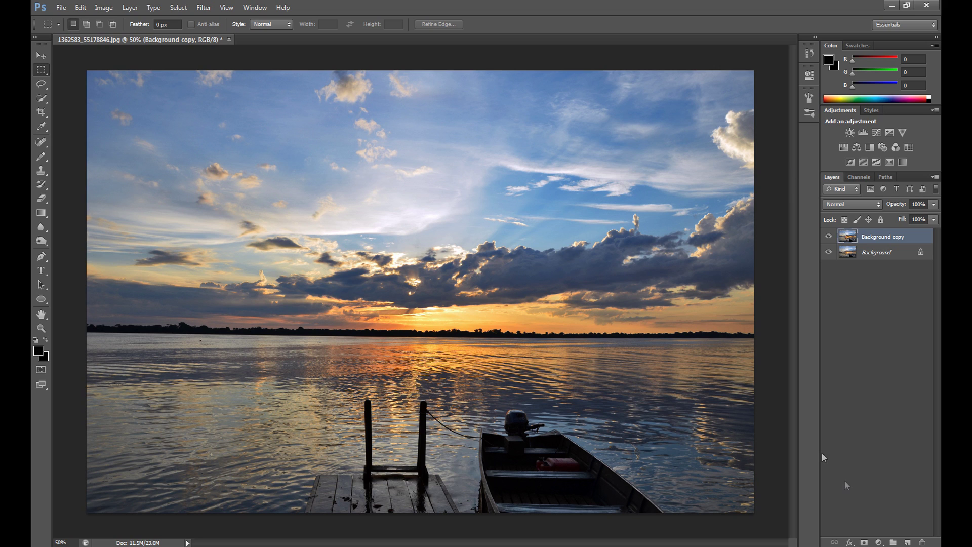
Add a Warming Filter (85) Photo Filter layer at 45% density and collapse Properties.
{"action": "left_click", "coordinate": [880, 541]}
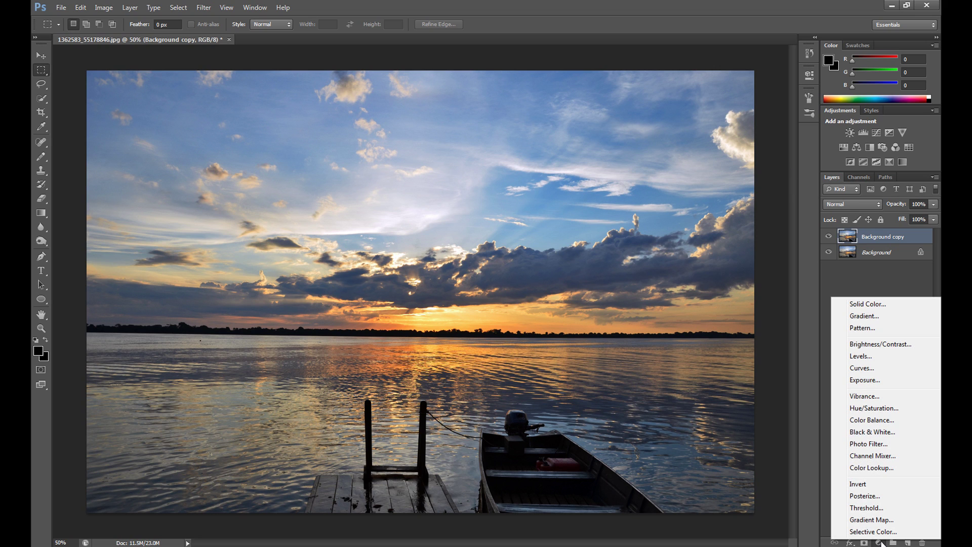
{"action": "left_click", "coordinate": [875, 445]}
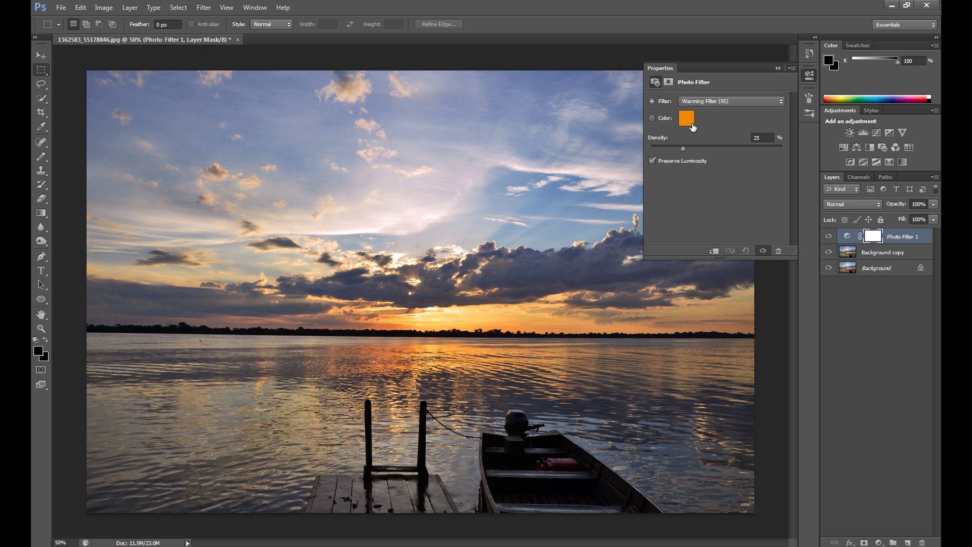
{"action": "left_click", "coordinate": [761, 140]}
{"action": "type", "text": "40"}
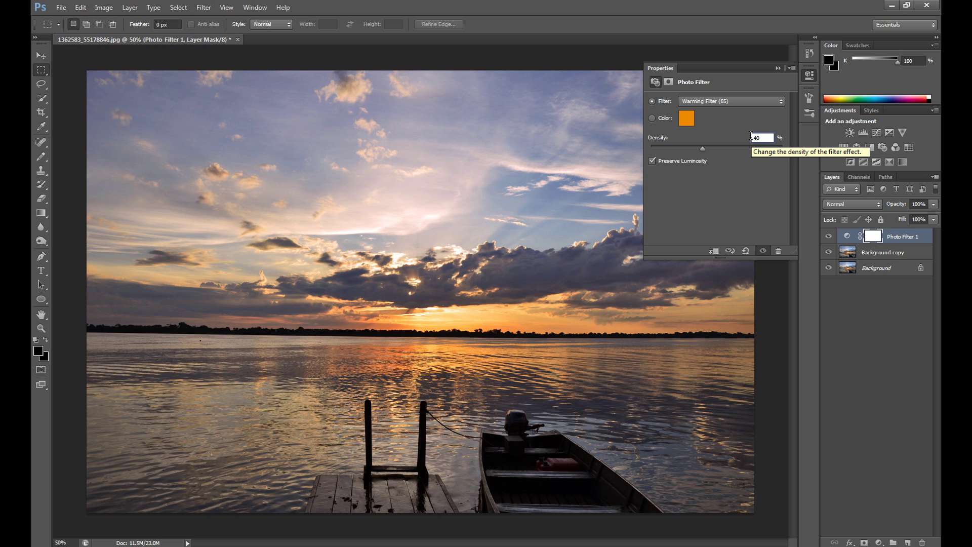
{"action": "key", "text": "BackSpace"}
{"action": "type", "text": "5"}
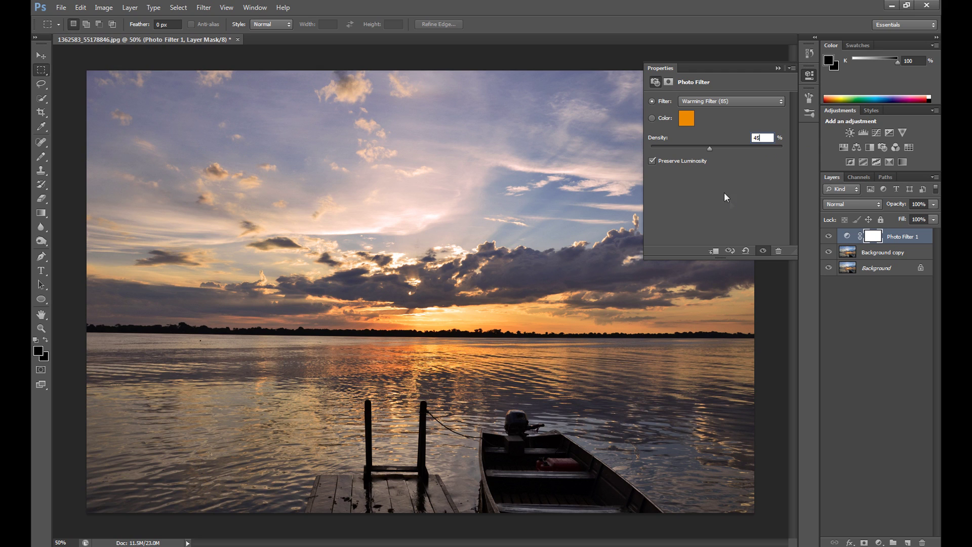
{"action": "left_click", "coordinate": [776, 69]}
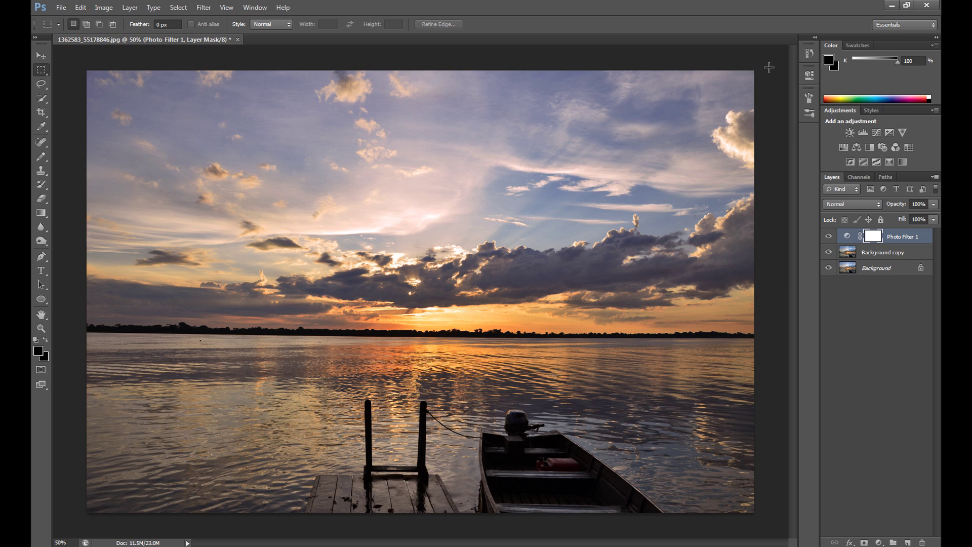
Add a Color Balance adjustment layer with Tone set to Shadows.
{"action": "left_click", "coordinate": [882, 543]}
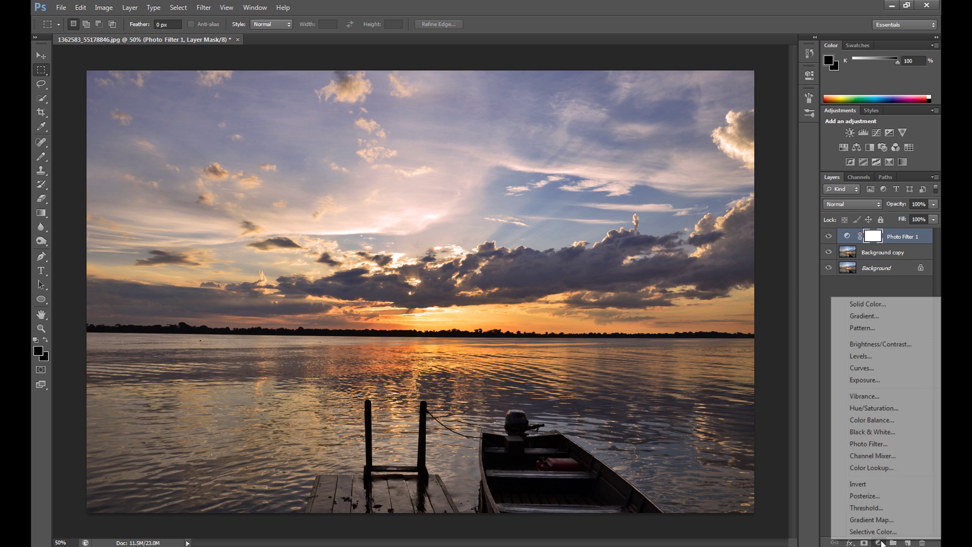
{"action": "left_click", "coordinate": [887, 423]}
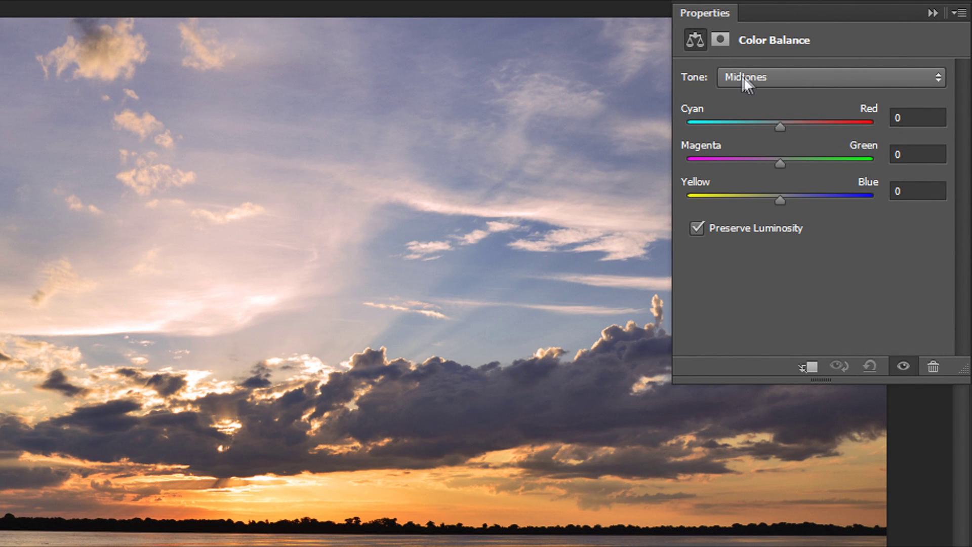
{"action": "left_click", "coordinate": [746, 79]}
{"action": "left_click", "coordinate": [746, 96]}
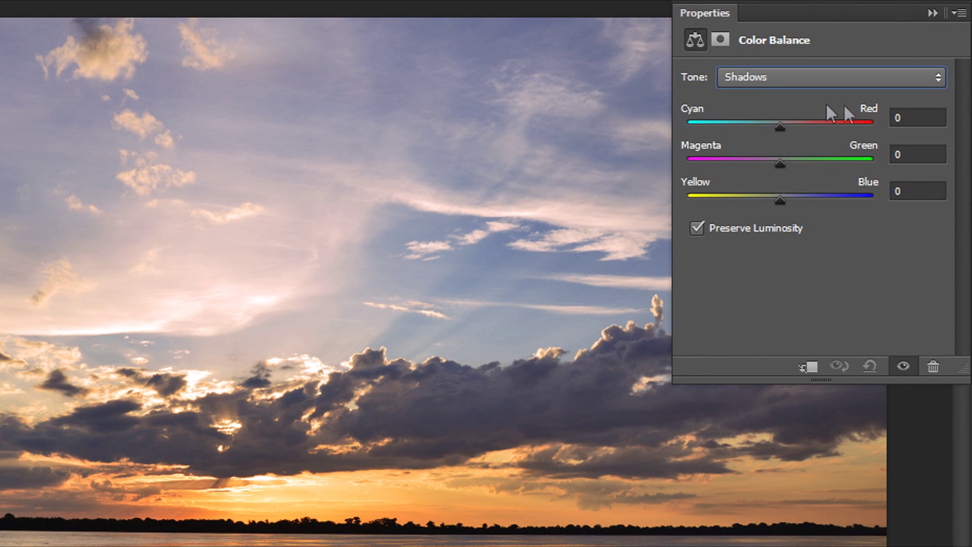
Set the shadows to Cyan-Red +10 and Yellow-Blue -5.
{"action": "left_click", "coordinate": [908, 116]}
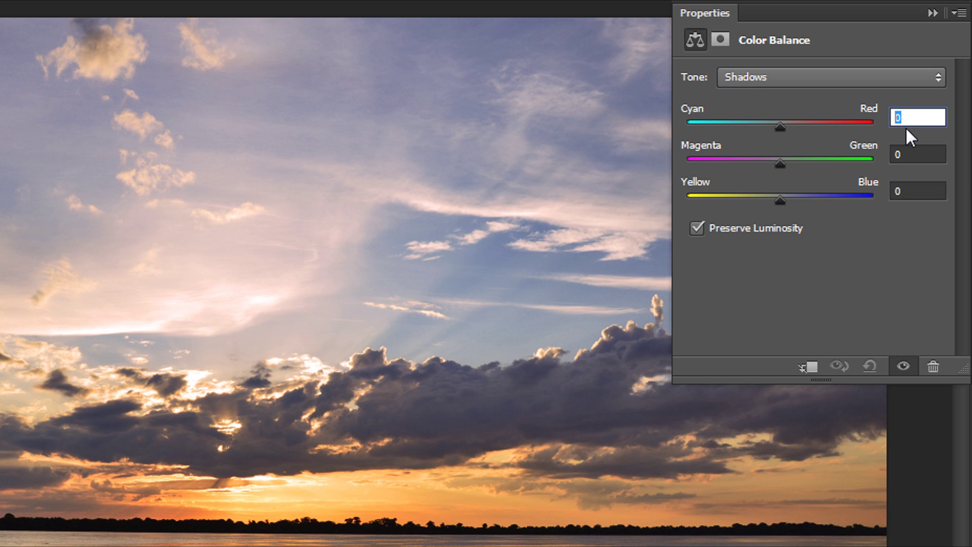
{"action": "type", "text": "10"}
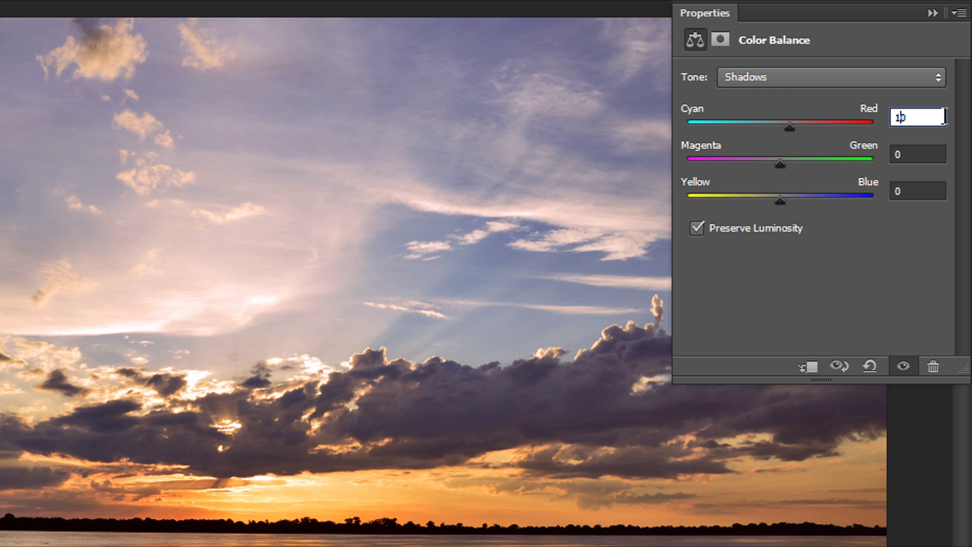
{"action": "key", "text": "Left"}
{"action": "left_click", "coordinate": [916, 191]}
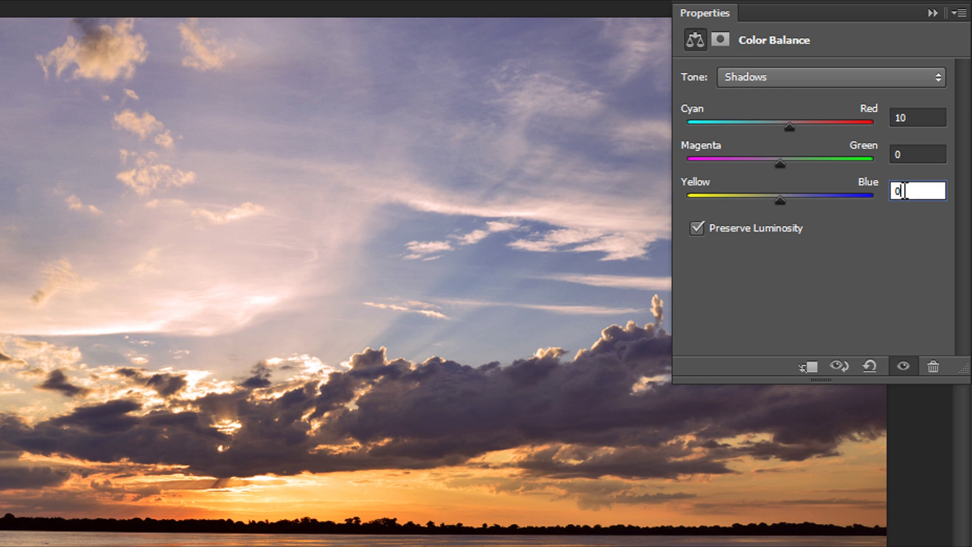
{"action": "key", "text": "BackSpace"}
{"action": "type", "text": "-5"}
{"action": "left_click", "coordinate": [808, 78]}
Set Highlights to Cyan-Red +10, Magenta-Green +10, Yellow-Blue -10, then collapse Properties.
{"action": "left_click", "coordinate": [768, 132]}
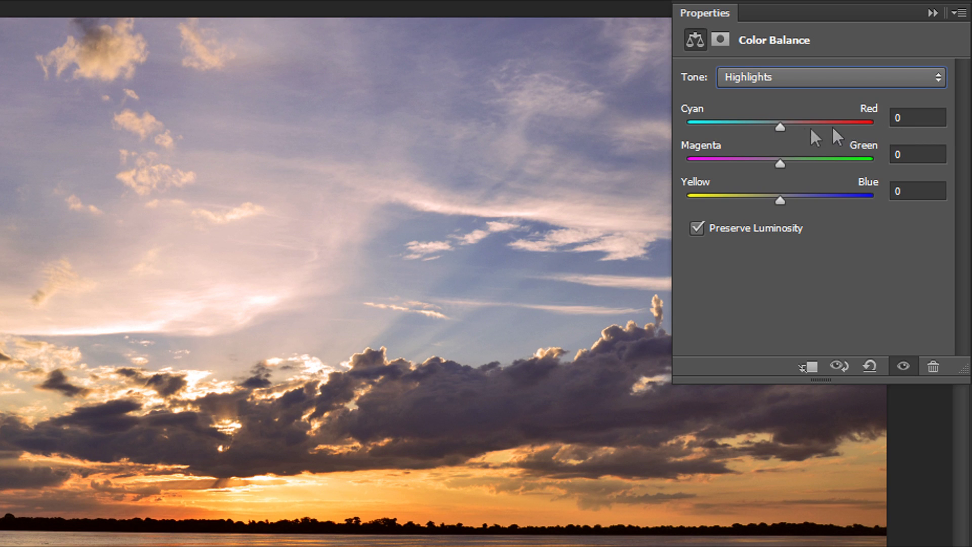
{"action": "key", "text": "Tab"}
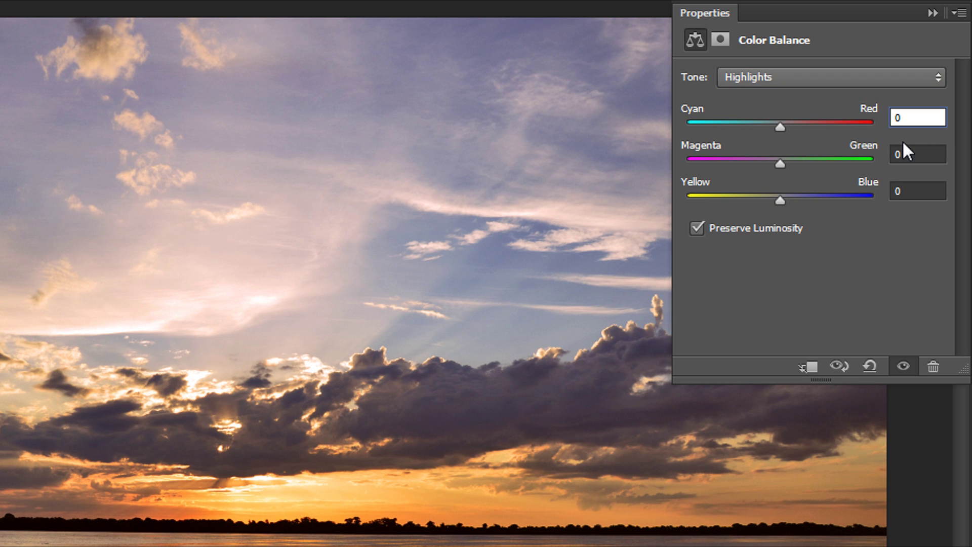
{"action": "left_click", "coordinate": [903, 118]}
{"action": "type", "text": "1"}
{"action": "left_click", "coordinate": [910, 154]}
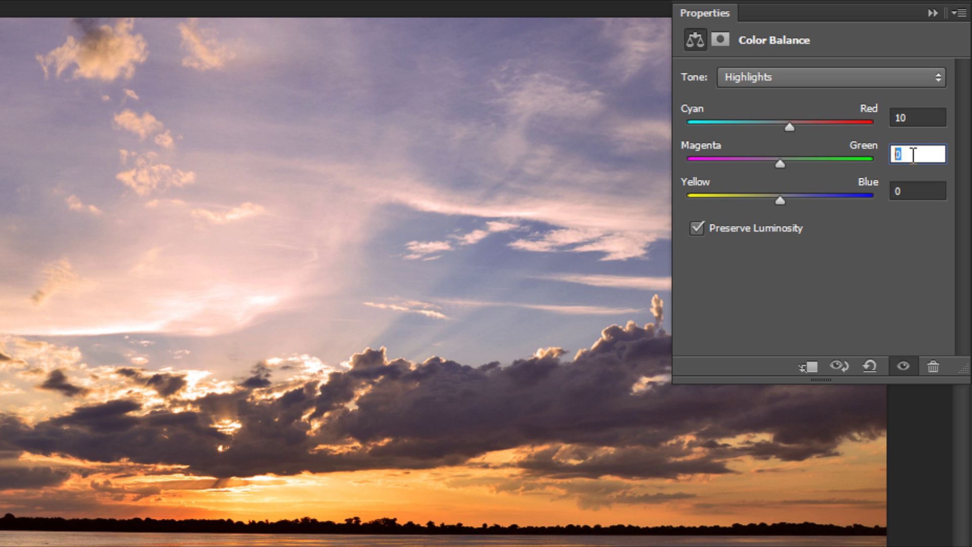
{"action": "type", "text": "10"}
{"action": "left_click", "coordinate": [912, 191]}
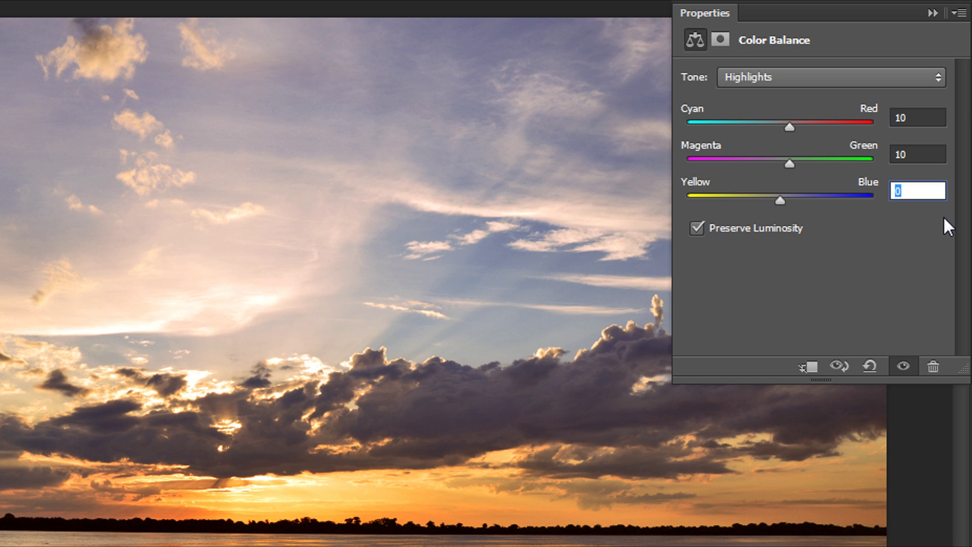
{"action": "type", "text": "-10"}
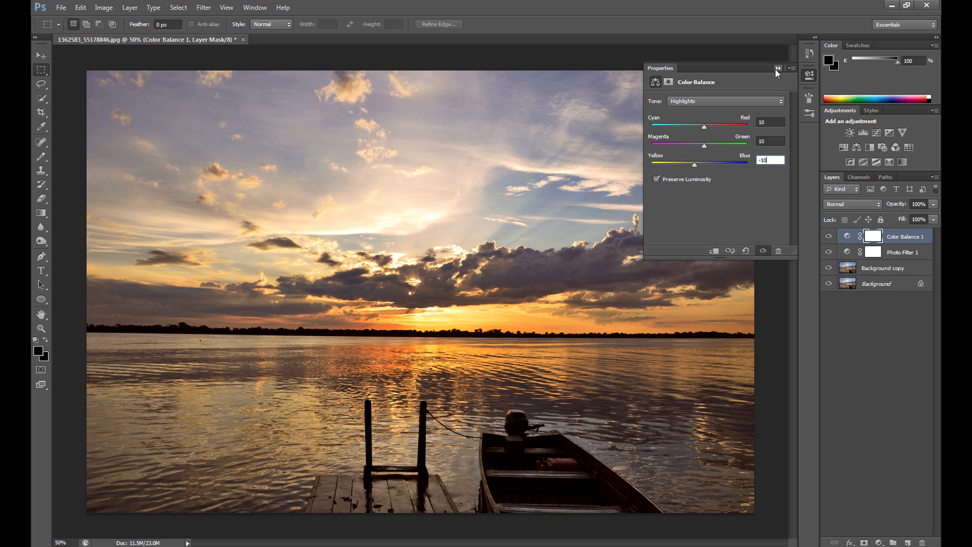
{"action": "left_click", "coordinate": [776, 68]}
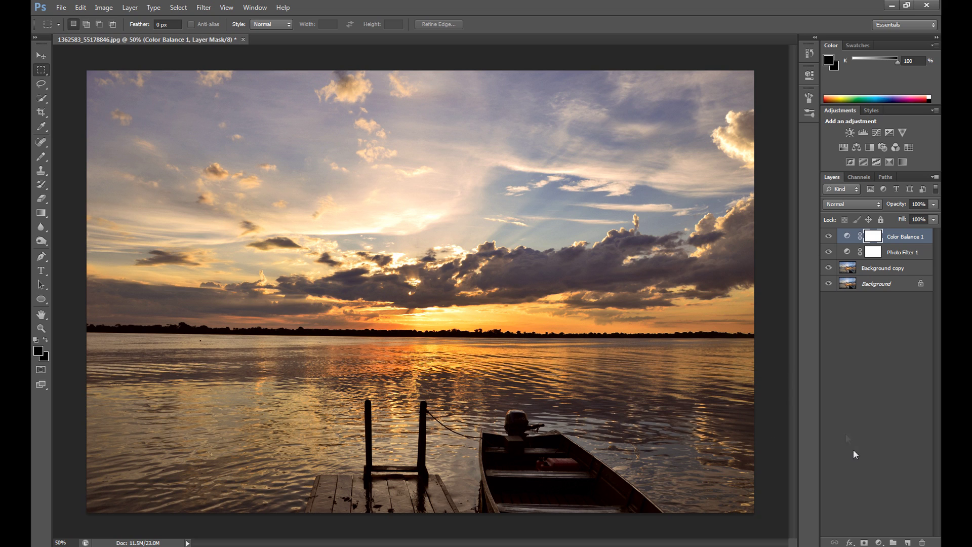
Add a Curves layer with a lowered shadow point and raised highlight point.
{"action": "left_click", "coordinate": [879, 543]}
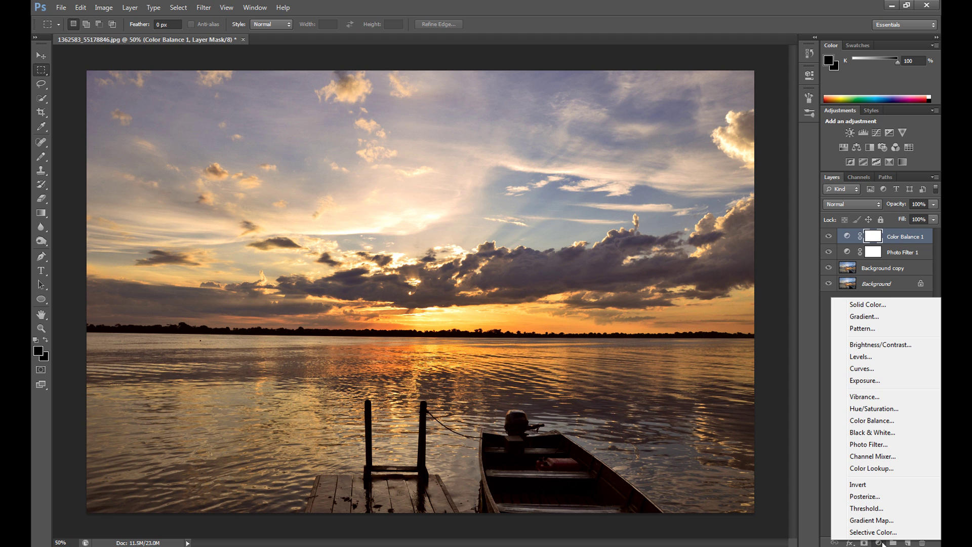
{"action": "left_click", "coordinate": [876, 367]}
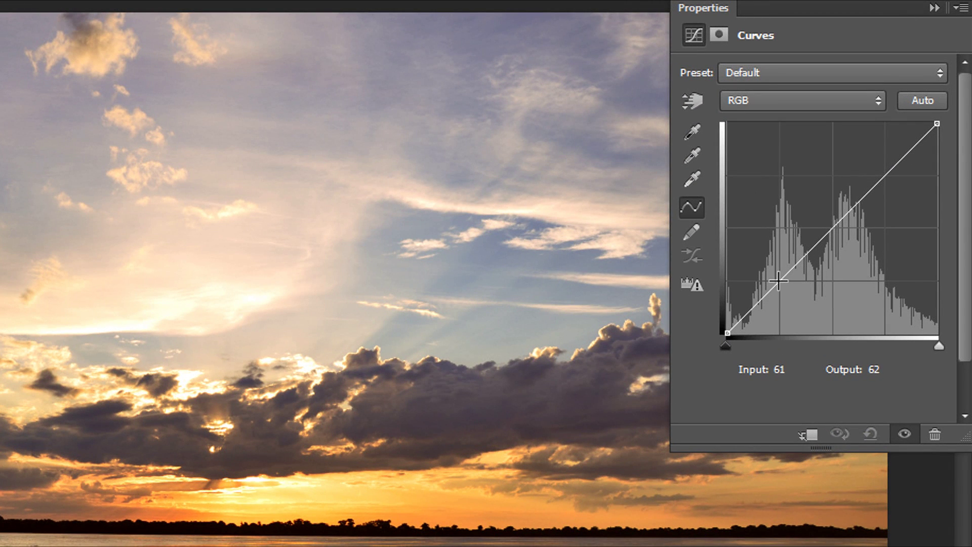
{"action": "left_click_drag", "start_coordinate": [779, 281], "coordinate": [783, 290]}
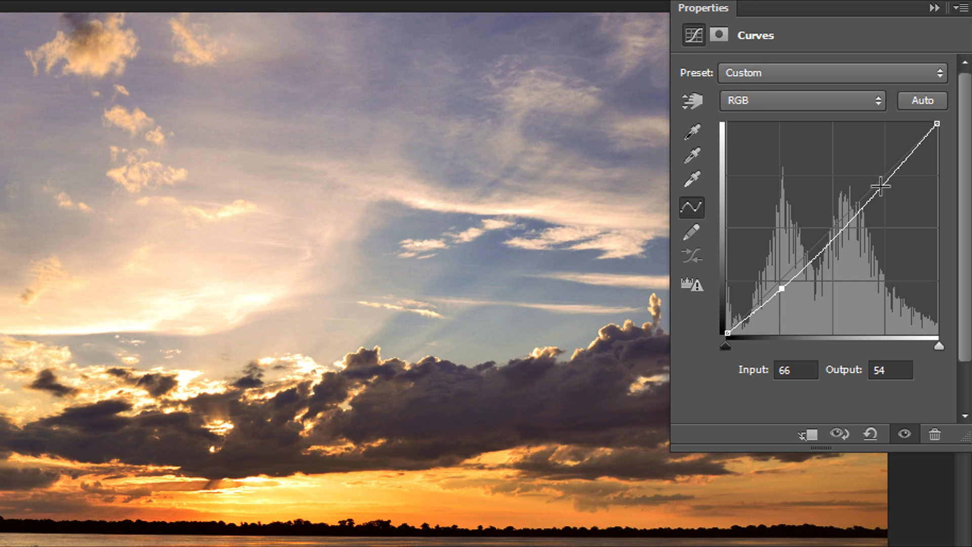
{"action": "left_click_drag", "start_coordinate": [878, 187], "coordinate": [873, 178]}
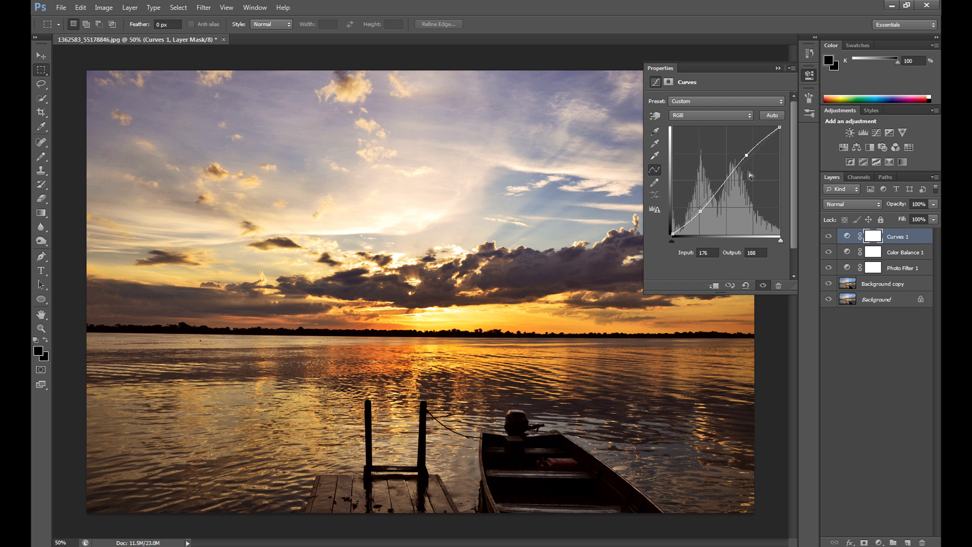
Toggle Curves 1 visibility to compare the photo before and after.
{"action": "left_click", "coordinate": [830, 237]}
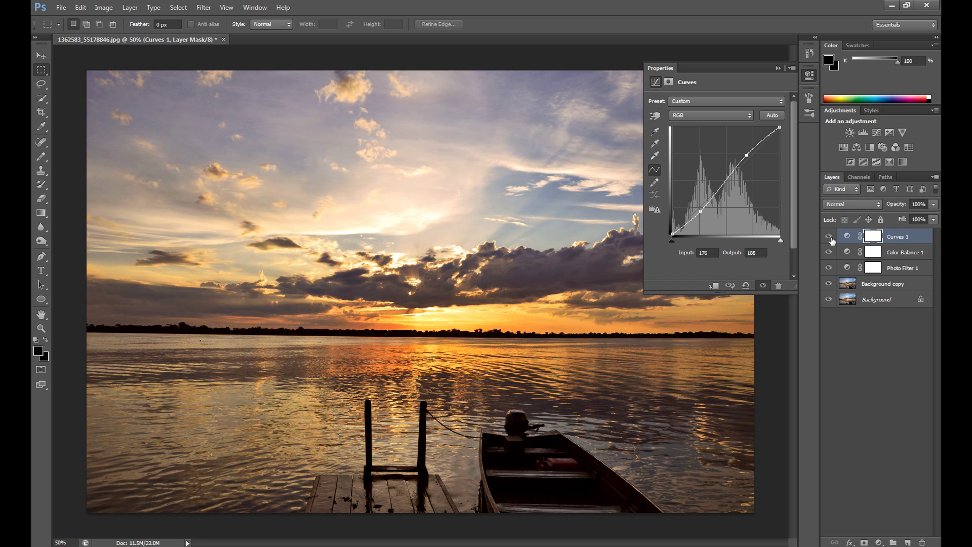
{"action": "left_click", "coordinate": [829, 237]}
{"action": "left_click", "coordinate": [829, 238]}
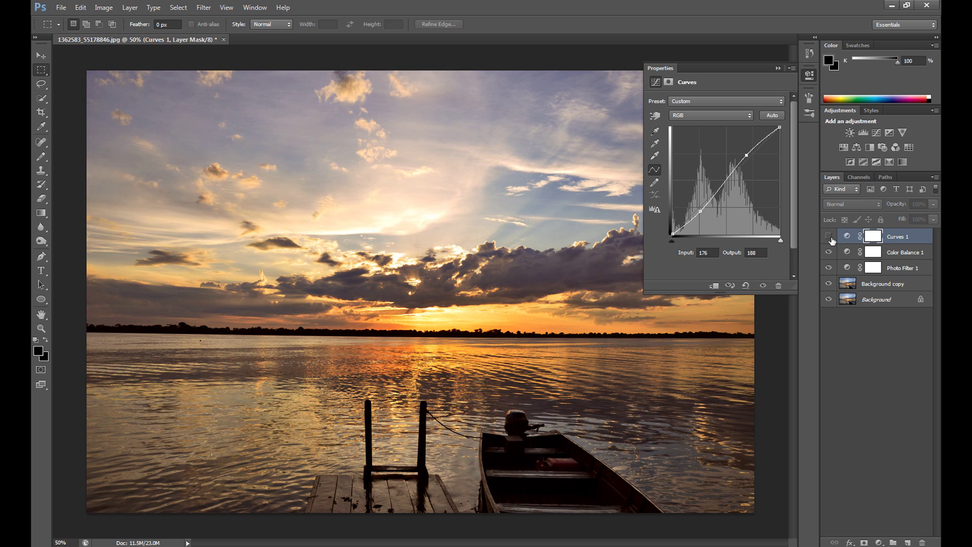
{"action": "left_click", "coordinate": [830, 238]}
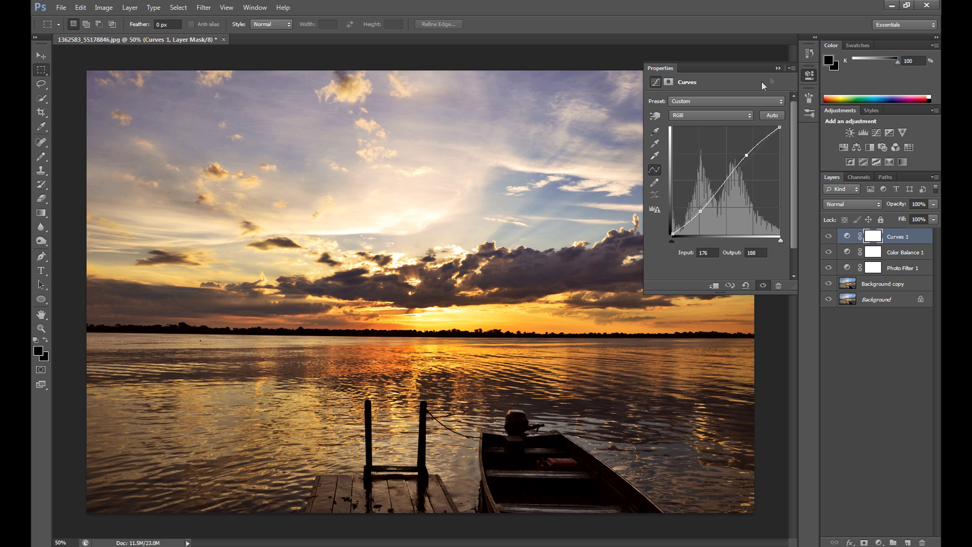
Duplicate Background as Background copy 2, move it to the top, and hide it.
{"action": "left_click", "coordinate": [776, 68]}
{"action": "right_click", "coordinate": [881, 300]}
{"action": "left_click", "coordinate": [904, 319]}
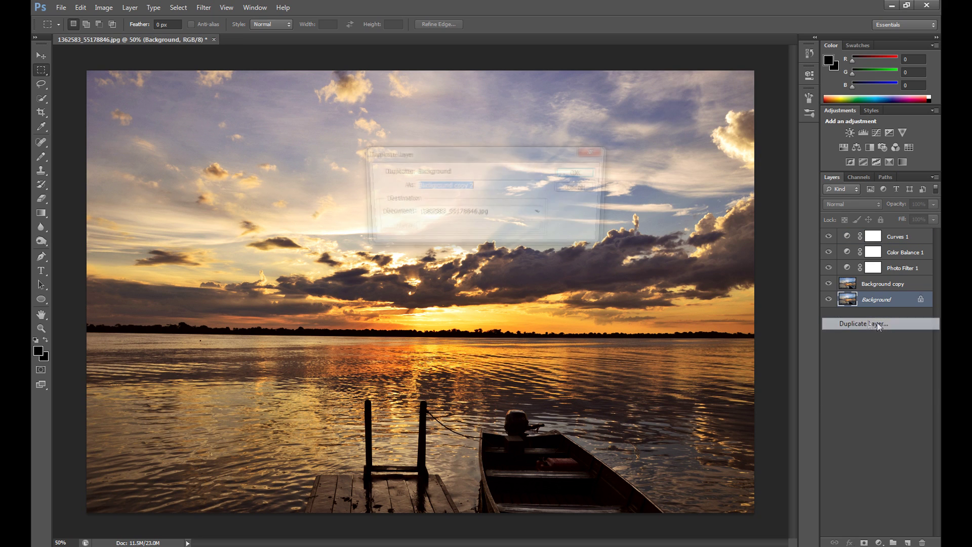
{"action": "left_click", "coordinate": [585, 171]}
{"action": "left_click_drag", "start_coordinate": [885, 295], "coordinate": [876, 236]}
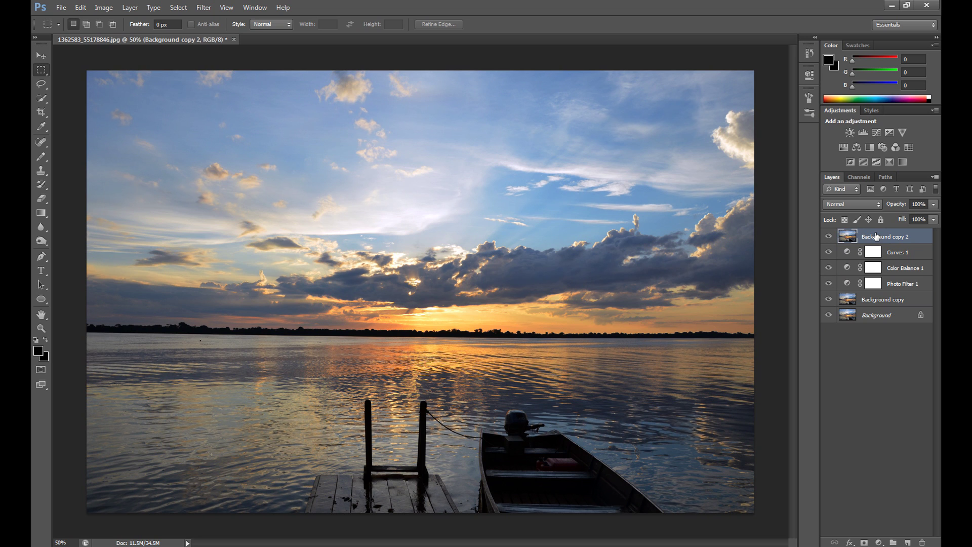
{"action": "left_click", "coordinate": [828, 238]}
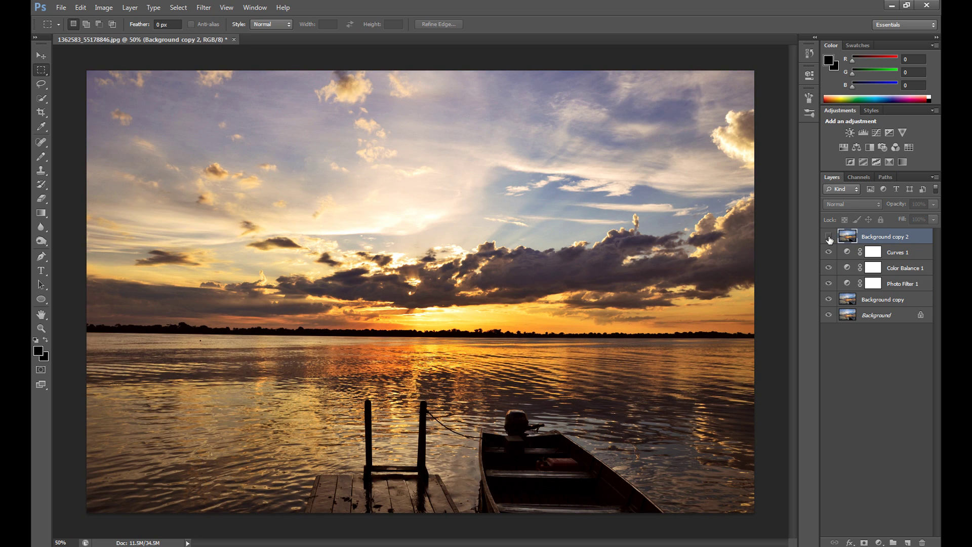